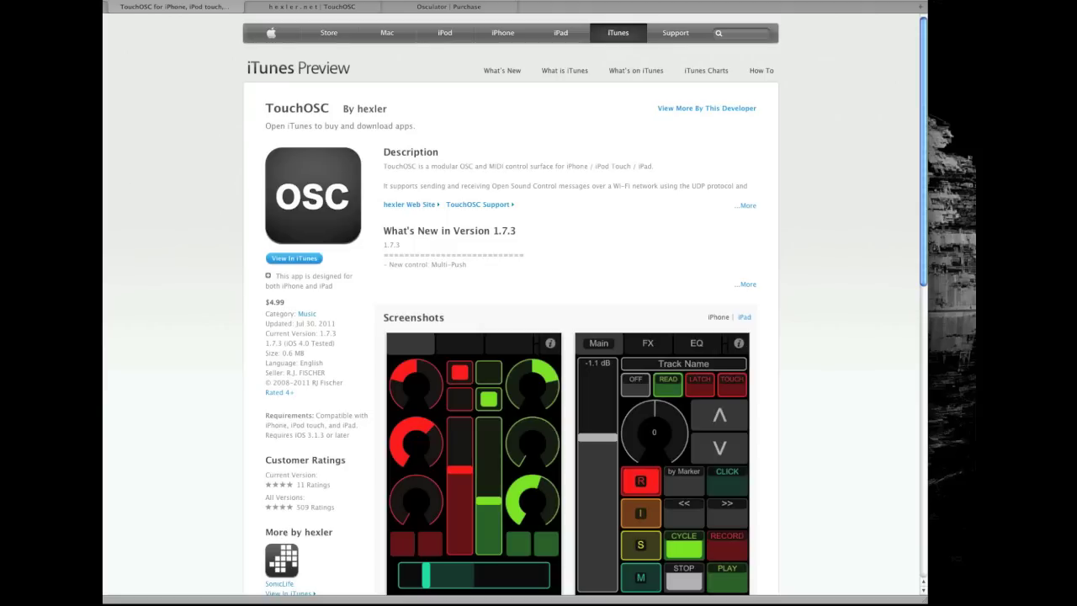
# - Go to the hexler.net home page in the browser
pyautogui.click(194, 106)
pyautogui.click(429, 107)
pyautogui.click(331, 7)
pyautogui.scroll(5, 513, 302)
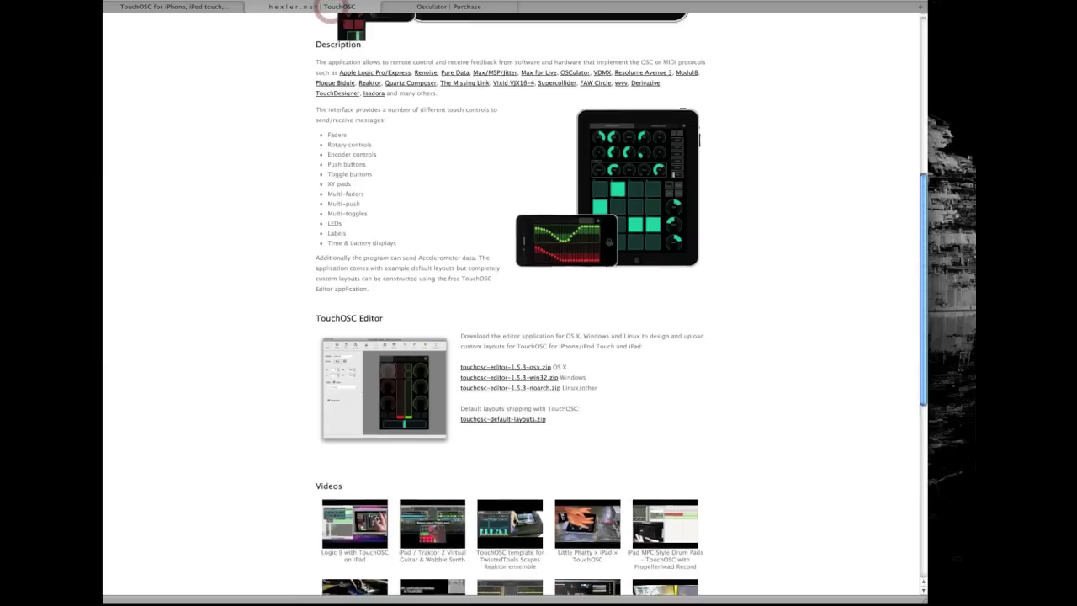
pyautogui.click(280, 80)
pyautogui.click(360, 40)
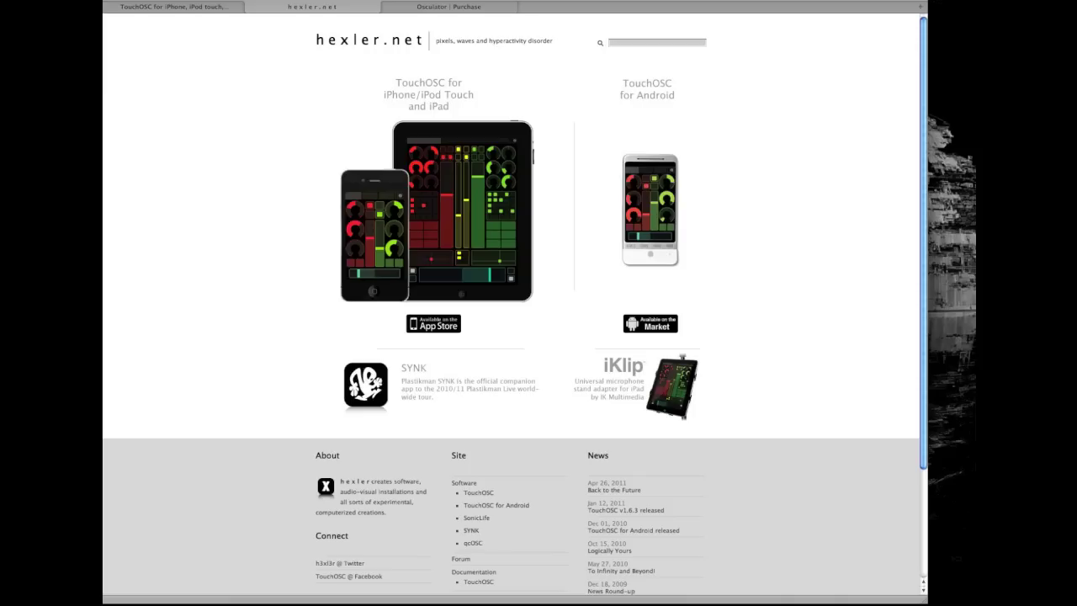
# - Download touchosc-editor-1.5.3-osx.zip from the TouchOSC product page
pyautogui.click(476, 491)
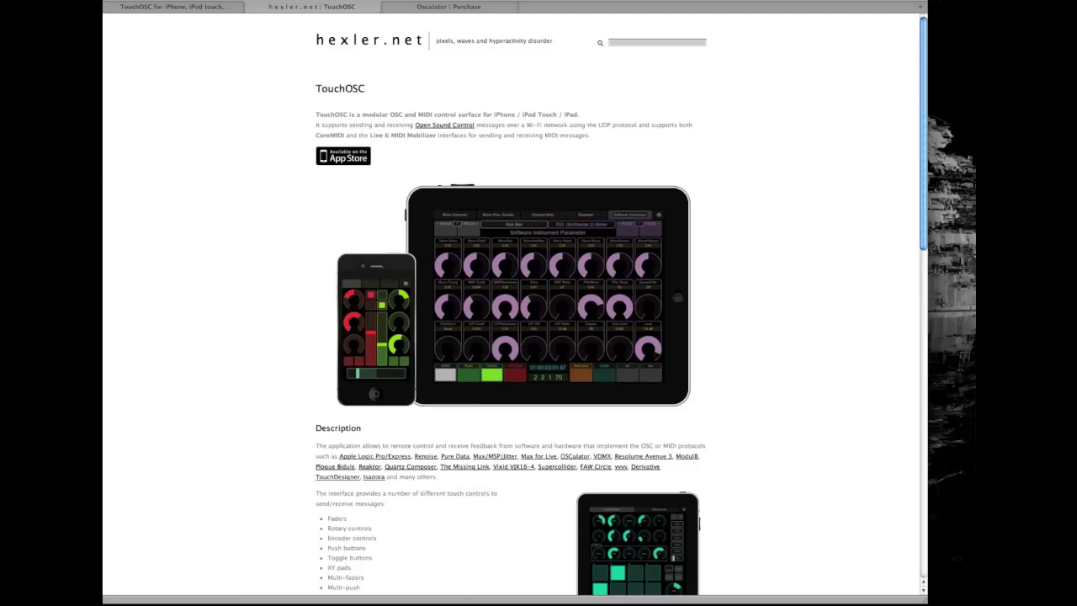
pyautogui.scroll(-12, 920, 53)
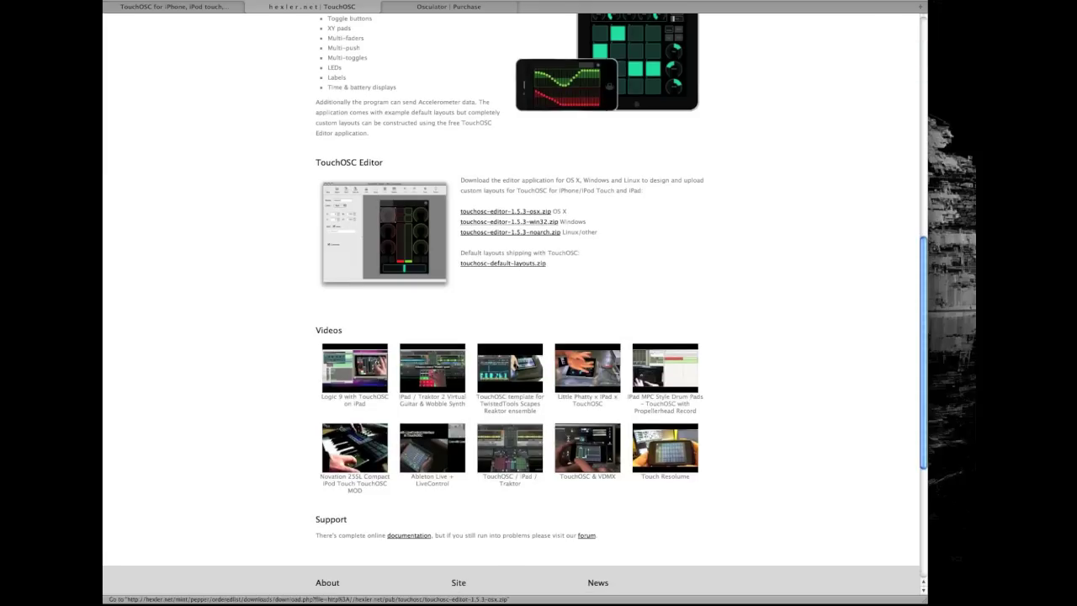
pyautogui.click(574, 211)
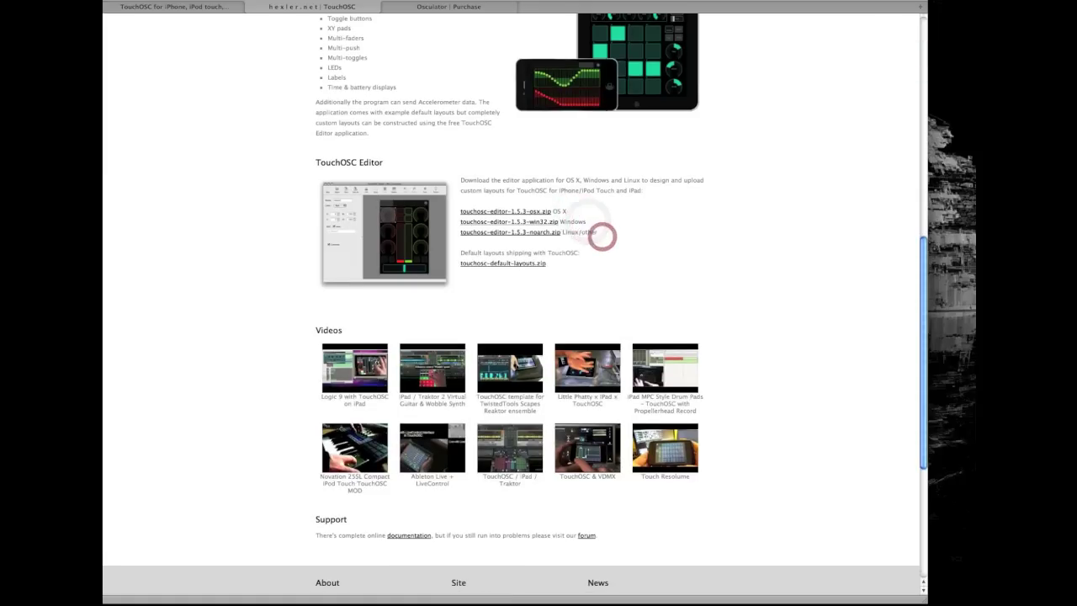
# - View the OSCulator home page, then return to the Purchase page showing the 29 € price
pyautogui.click(412, 9)
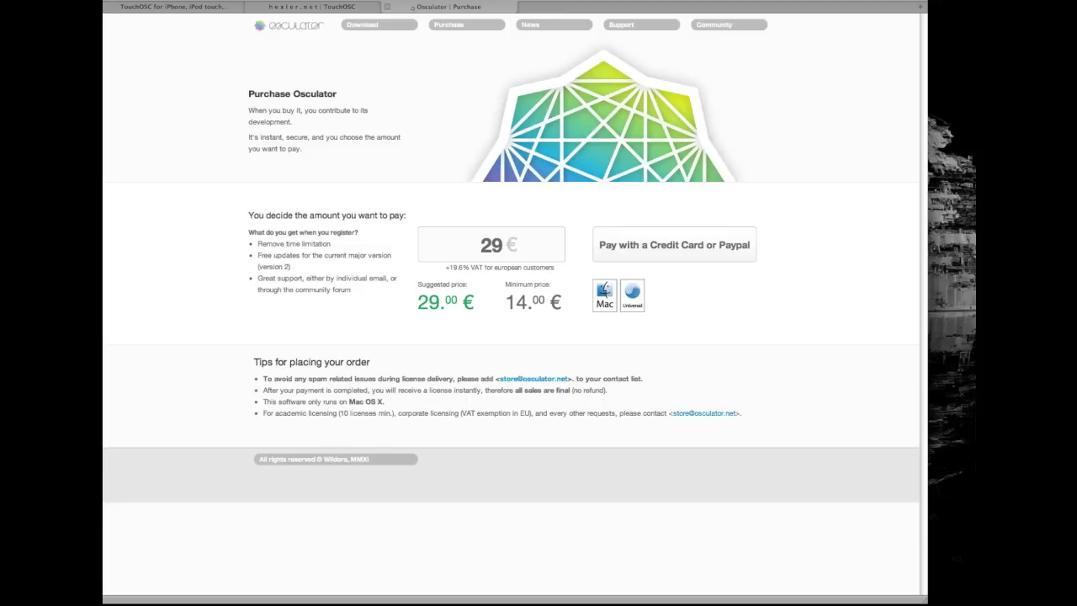
pyautogui.click(290, 25)
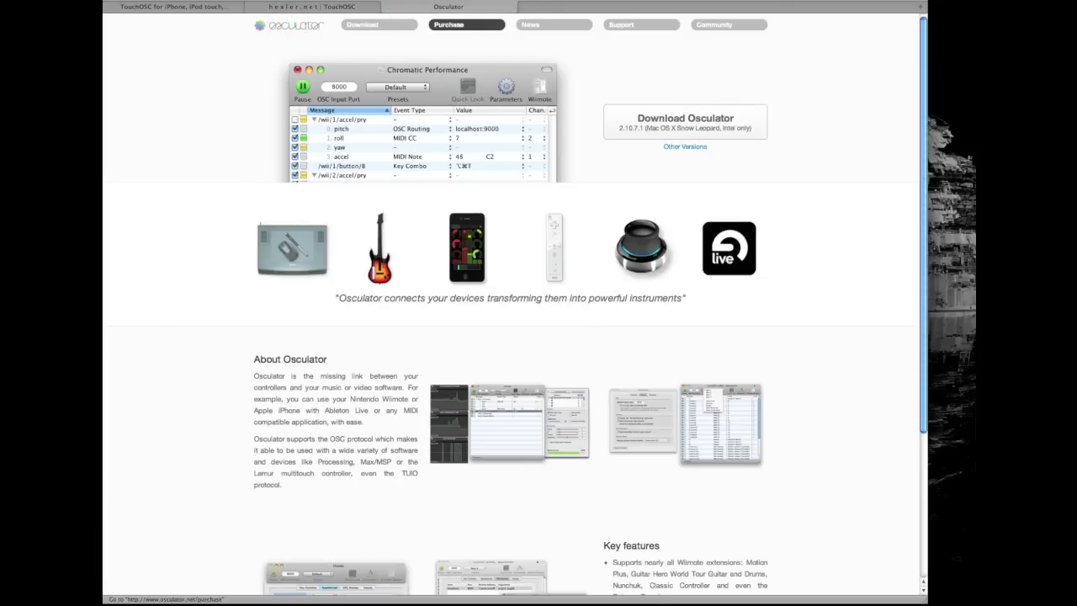
pyautogui.click(452, 25)
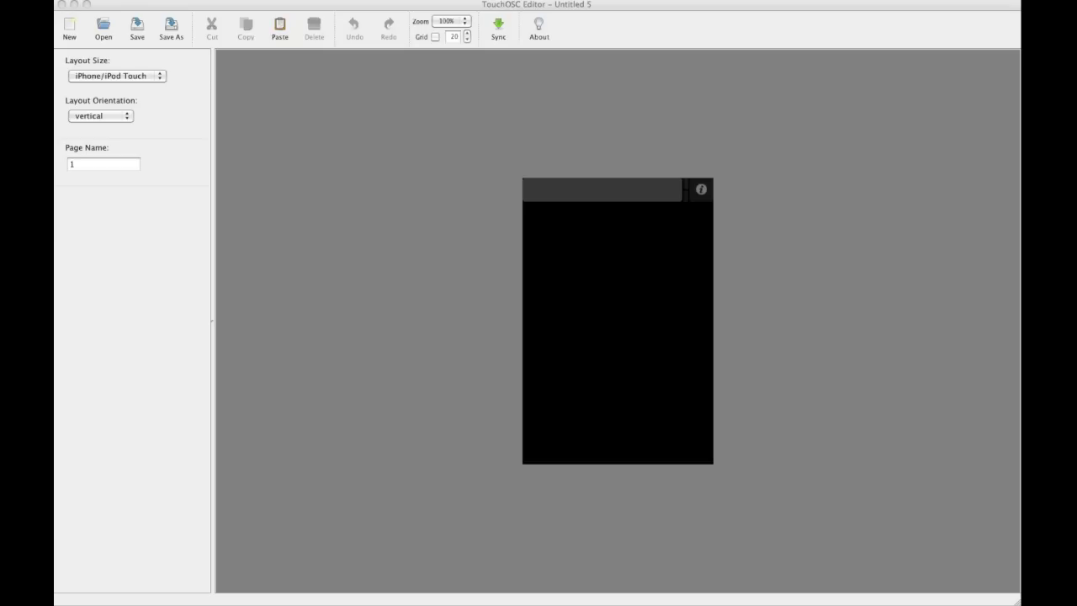
# - Set the layout size to iPad, orientation to horizontal, and turn on the grid
pyautogui.click(619, 310)
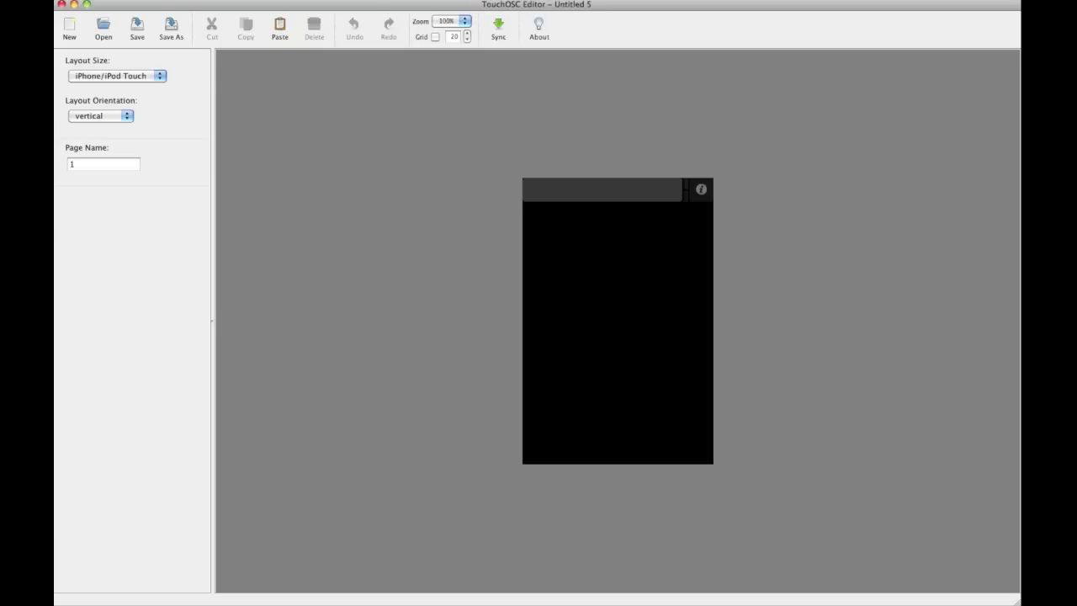
pyautogui.click(619, 310)
pyautogui.click(117, 75)
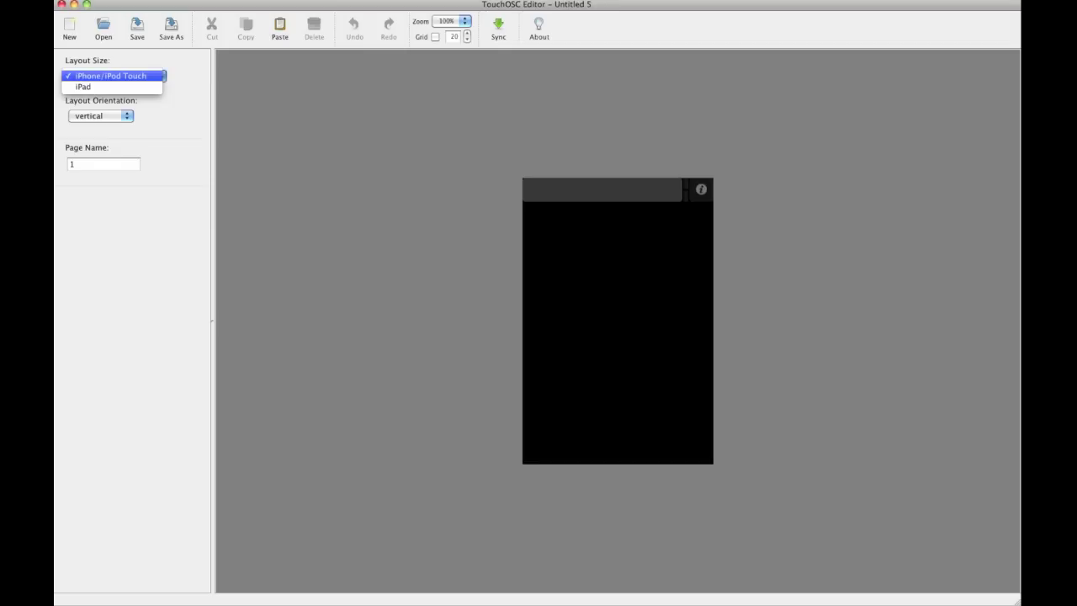
pyautogui.click(145, 85)
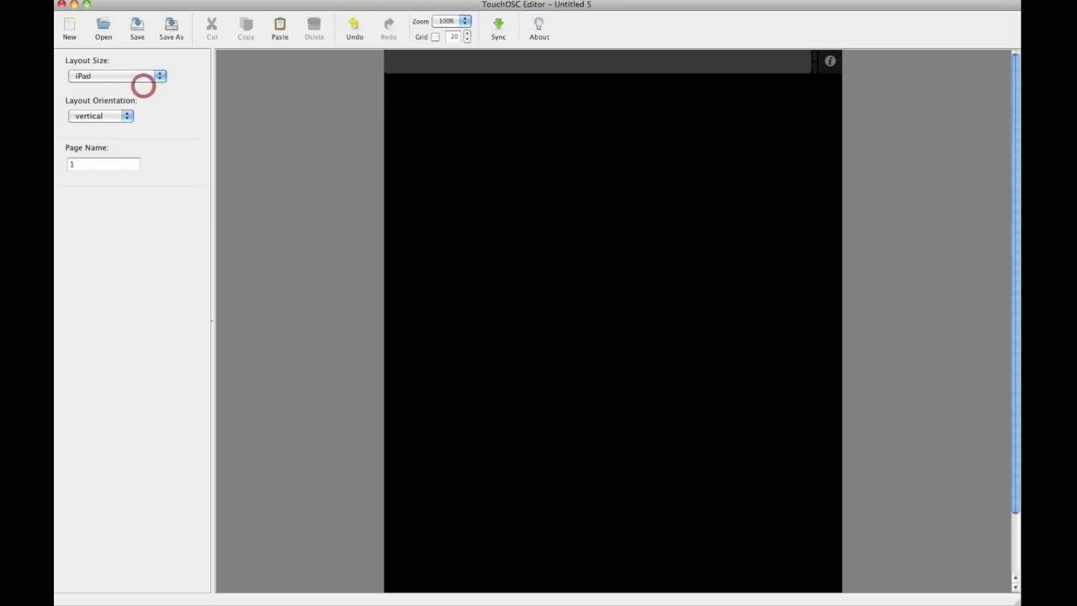
pyautogui.click(127, 115)
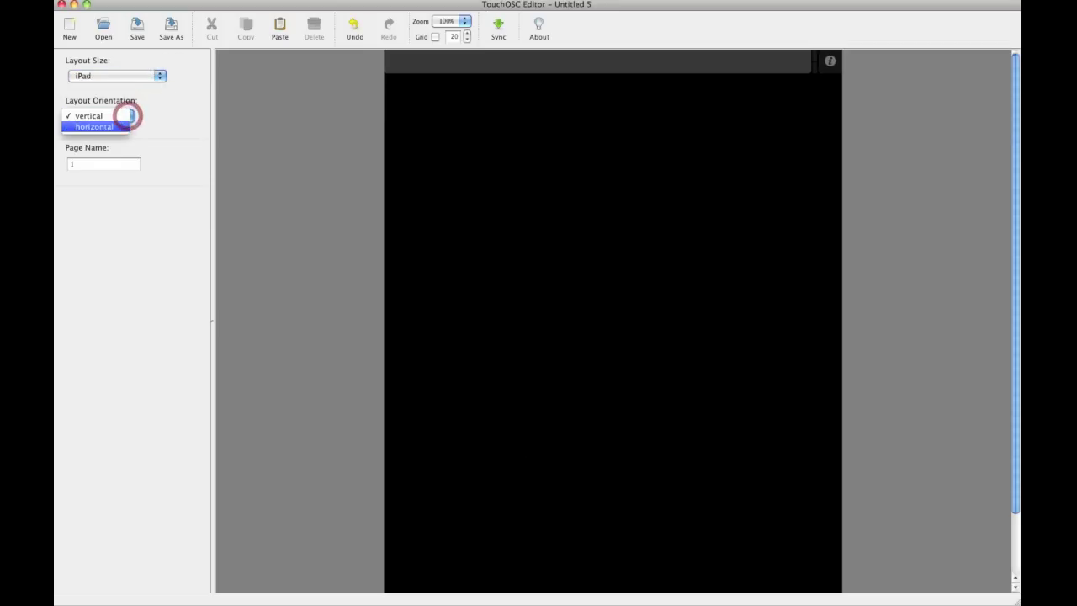
pyautogui.click(122, 125)
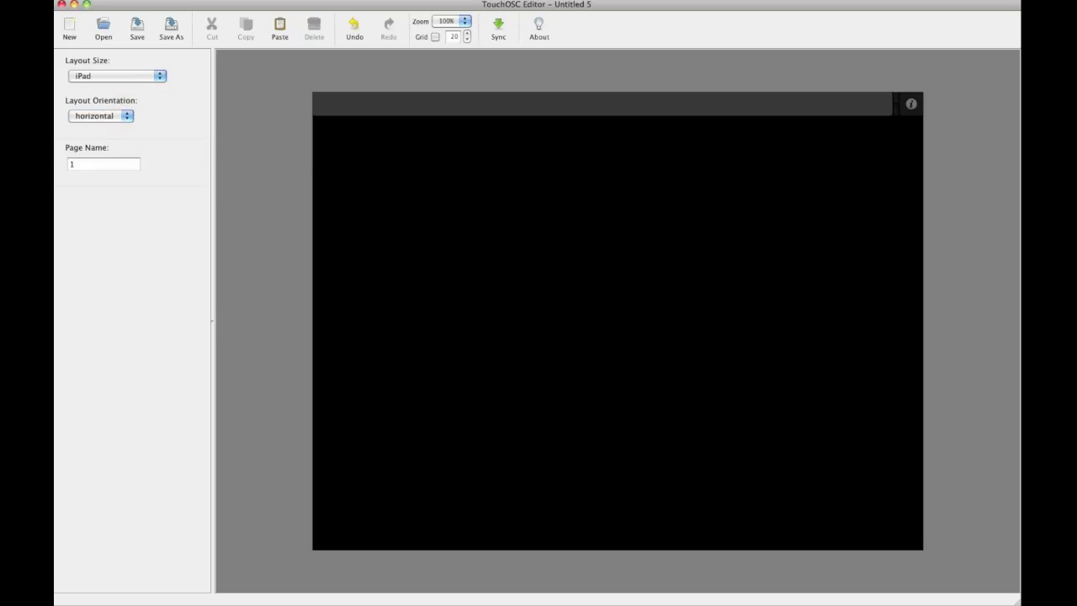
pyautogui.click(435, 36)
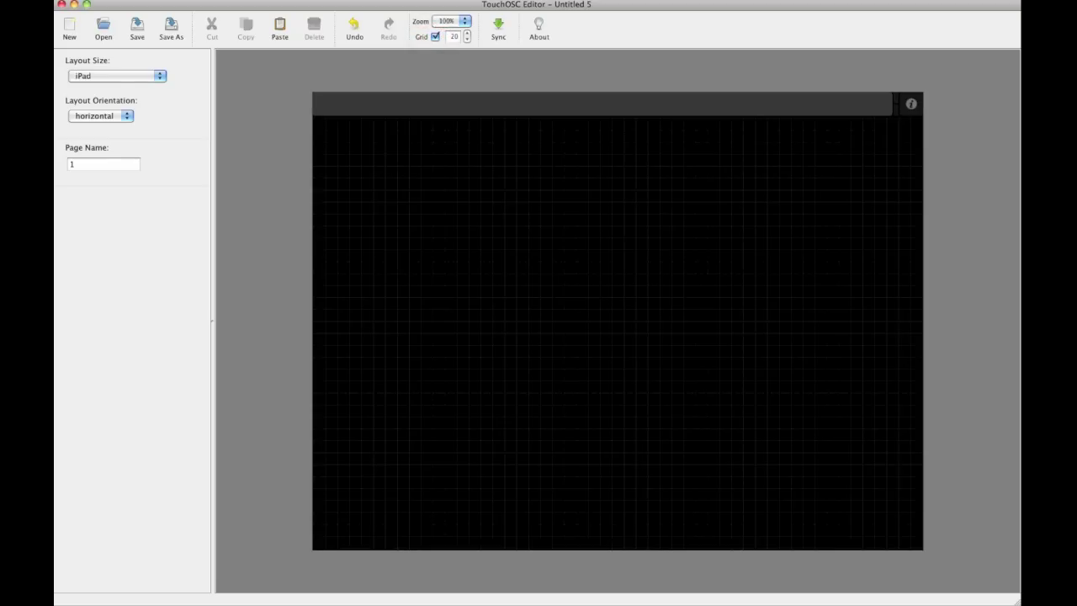
pyautogui.rightClick(607, 242)
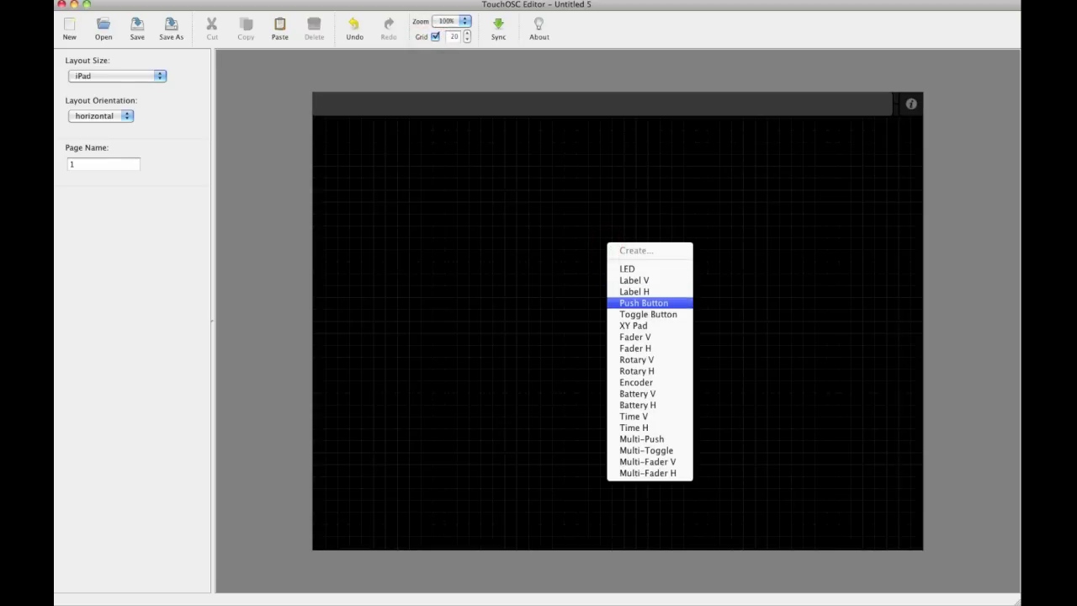
pyautogui.click(633, 303)
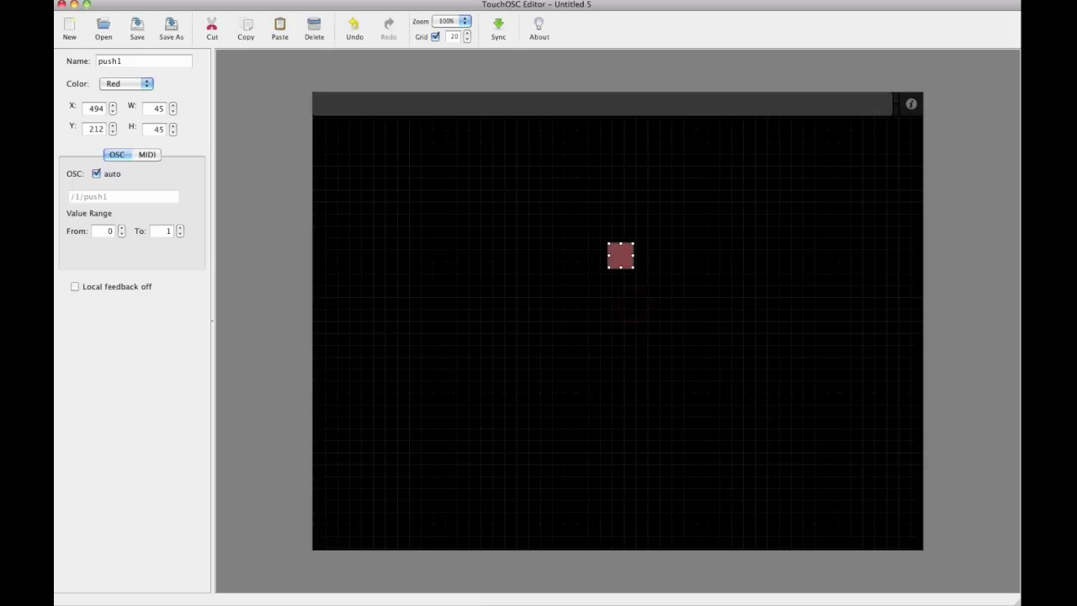
pyautogui.moveTo(608, 243); pyautogui.dragTo(589, 225)
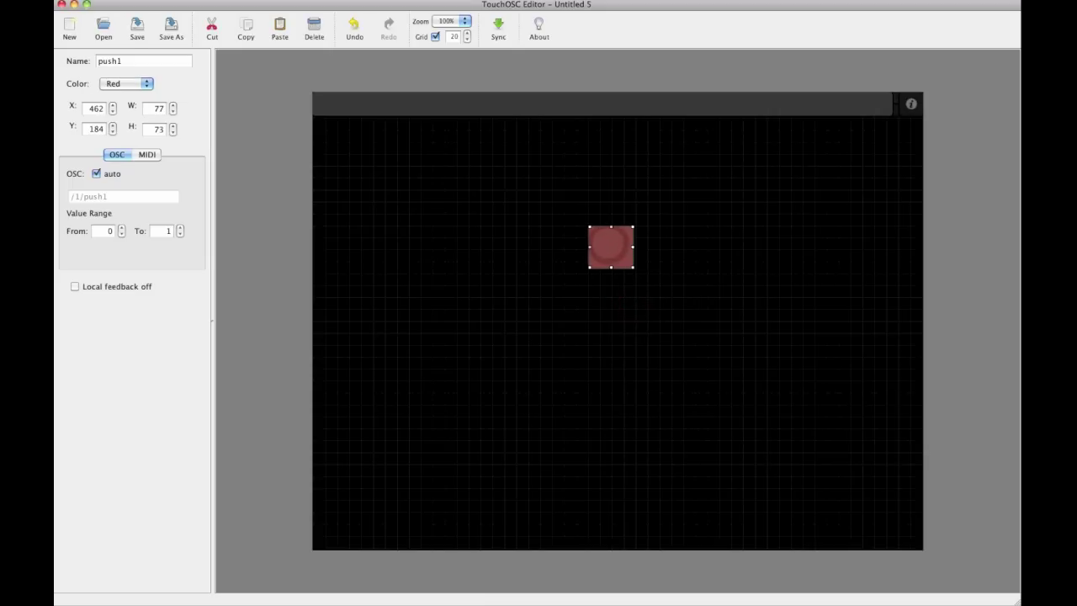
pyautogui.click(637, 321)
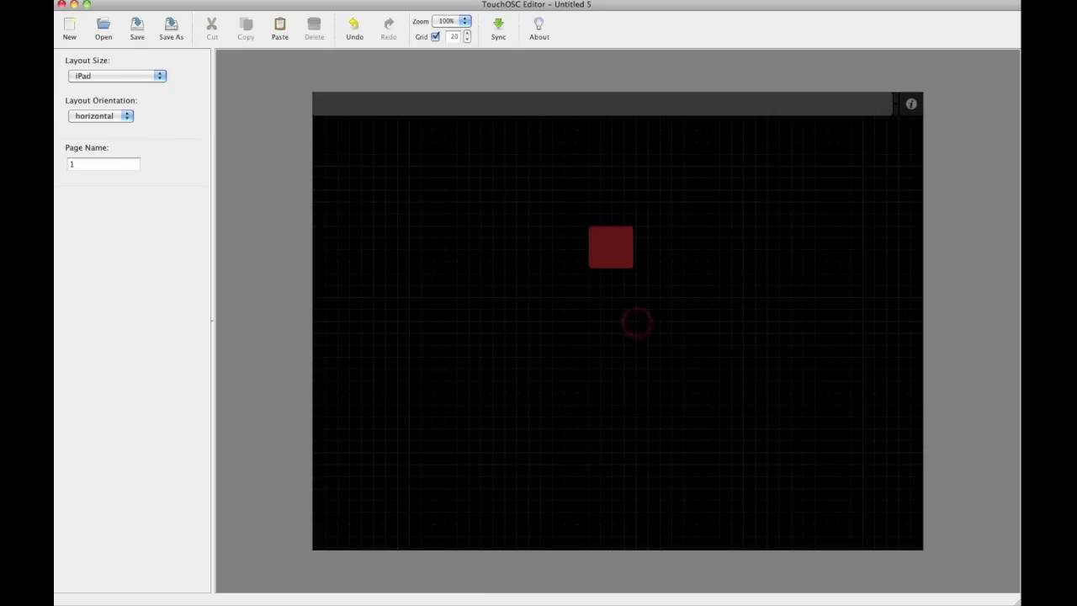
pyautogui.rightClick(543, 246)
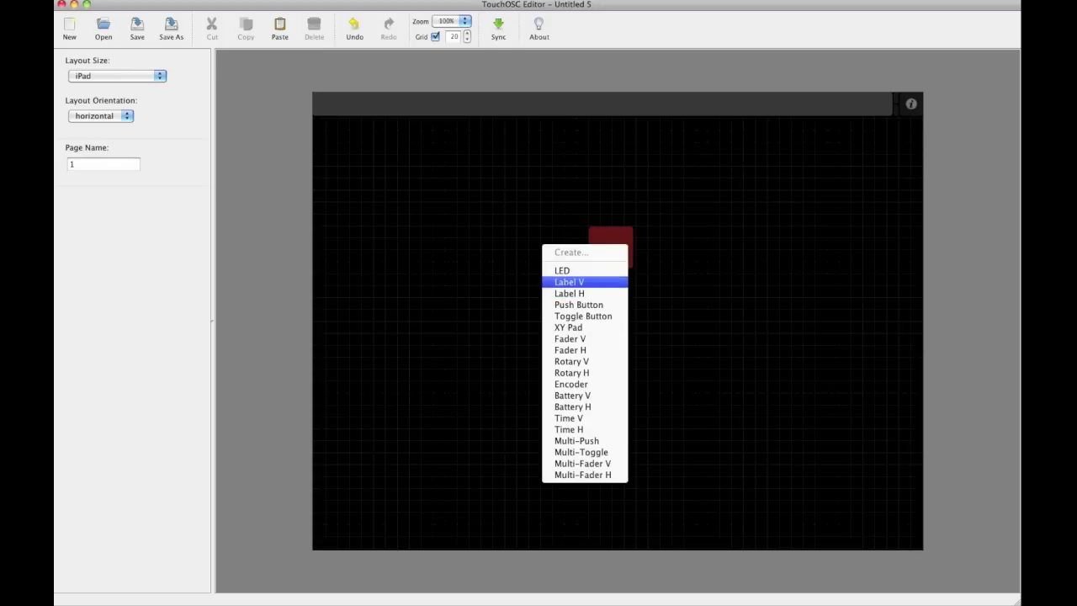
pyautogui.click(569, 282)
pyautogui.moveTo(568, 249); pyautogui.dragTo(612, 270)
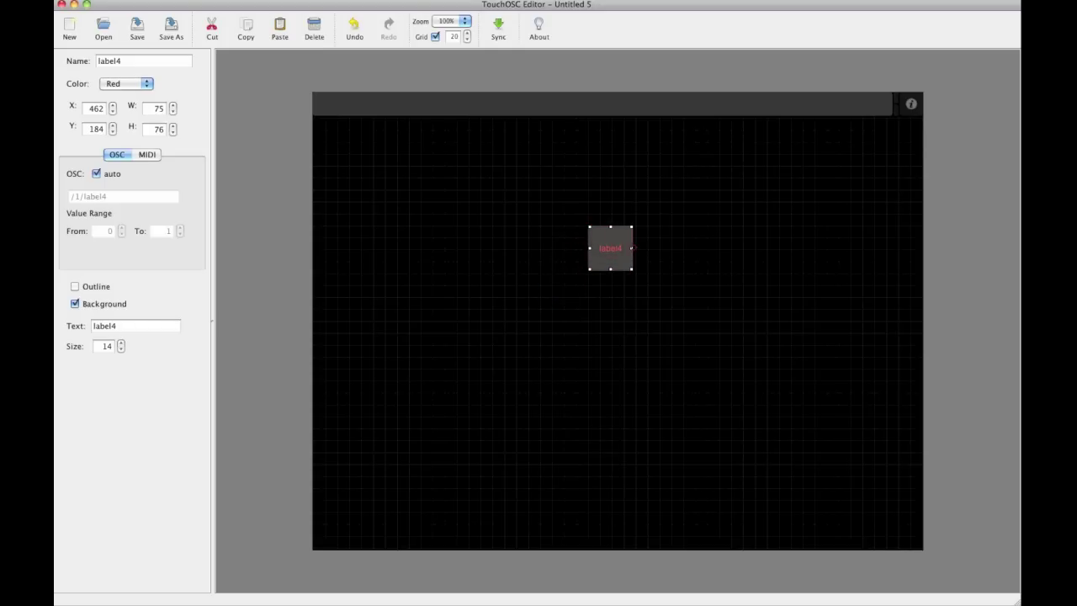
pyautogui.click(632, 247)
pyautogui.click(515, 222)
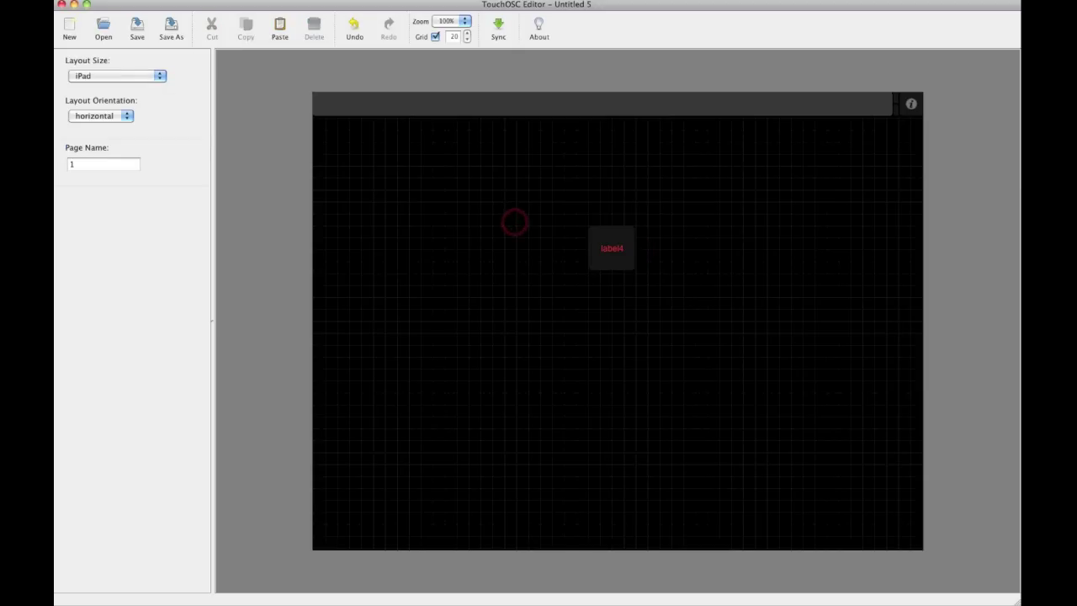
pyautogui.press('super+a')
pyautogui.press('BackSpace')
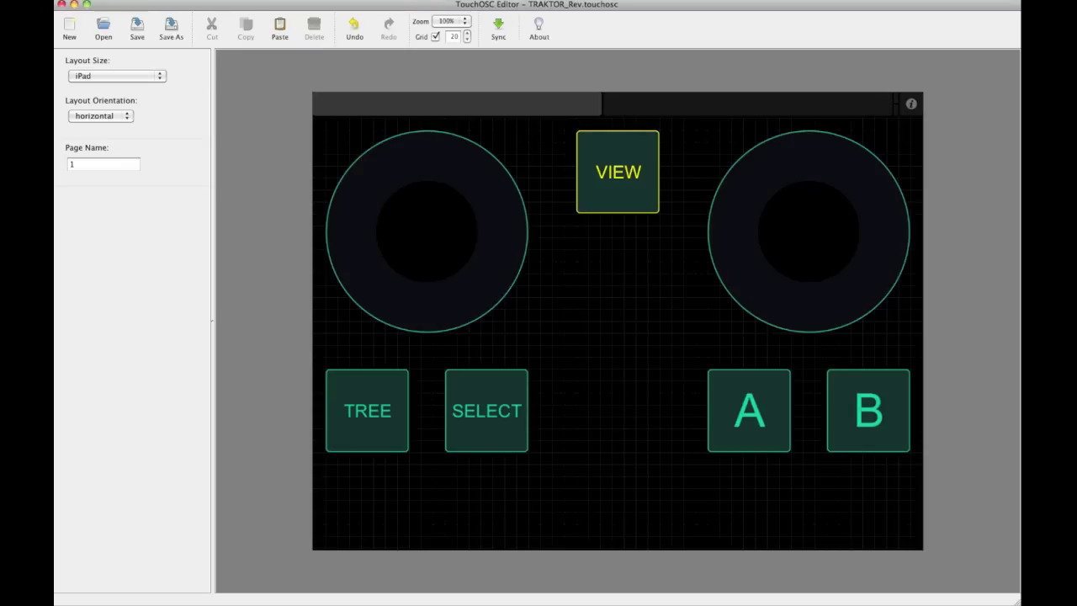
# - Show page 2 of TRAKTOR_Rev with its FILTER, FX and fader controls
pyautogui.click(623, 332)
pyautogui.rightClick(559, 111)
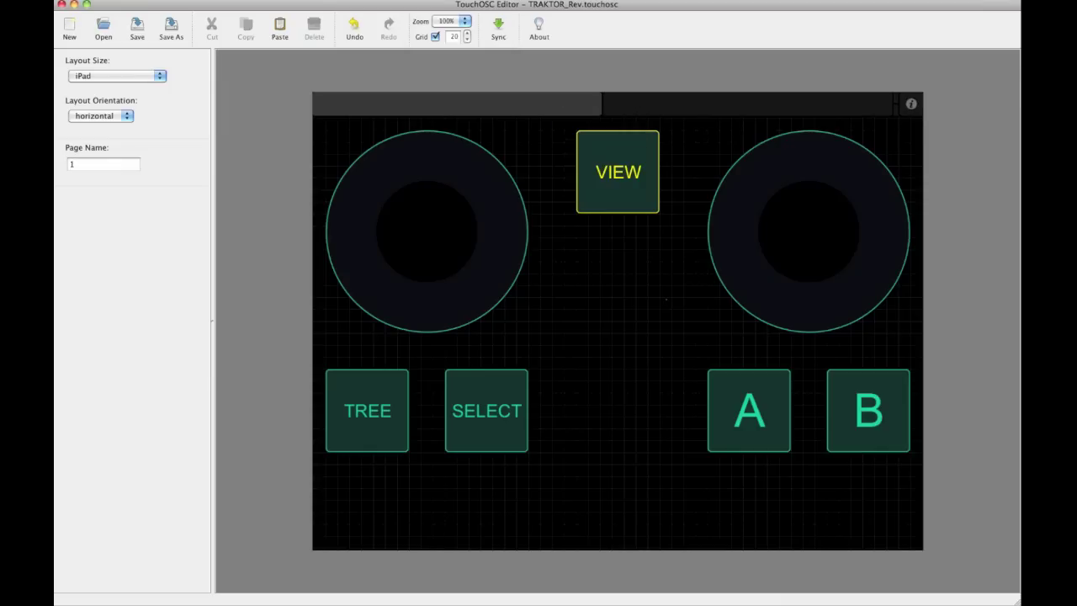
pyautogui.click(698, 107)
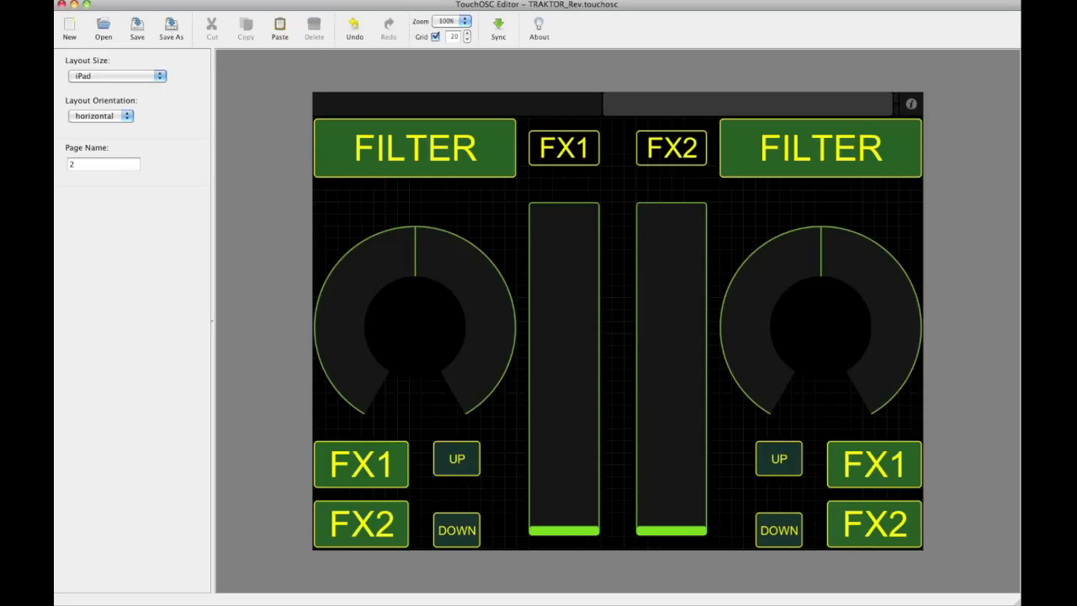
# - Inspect the properties of both FILTER labels, both rotary knobs and the FX1/FX2 labels
pyautogui.click(445, 149)
pyautogui.click(753, 151)
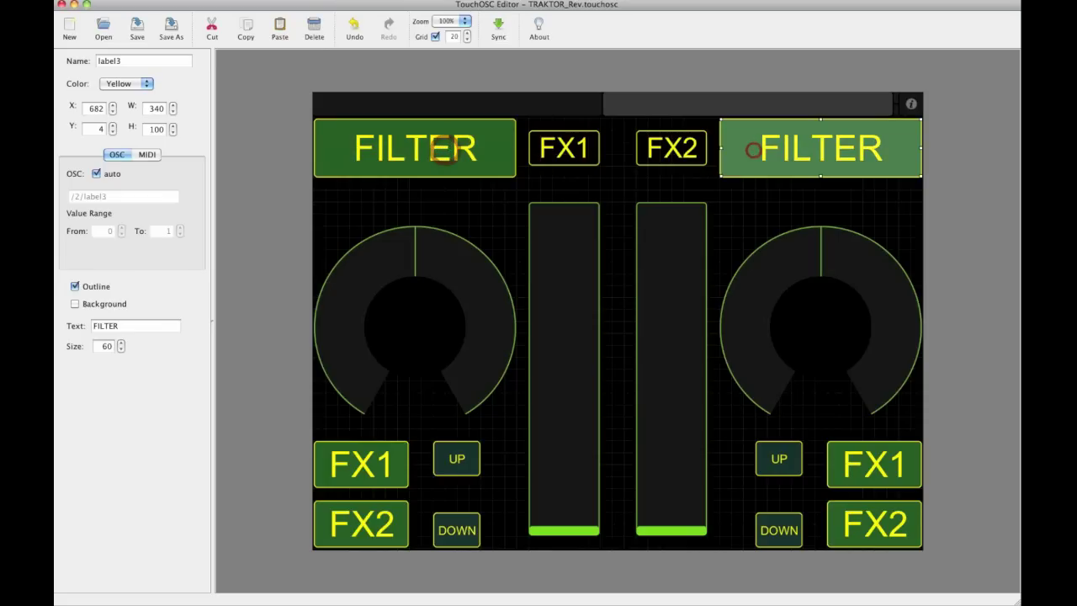
pyautogui.click(464, 310)
pyautogui.click(806, 315)
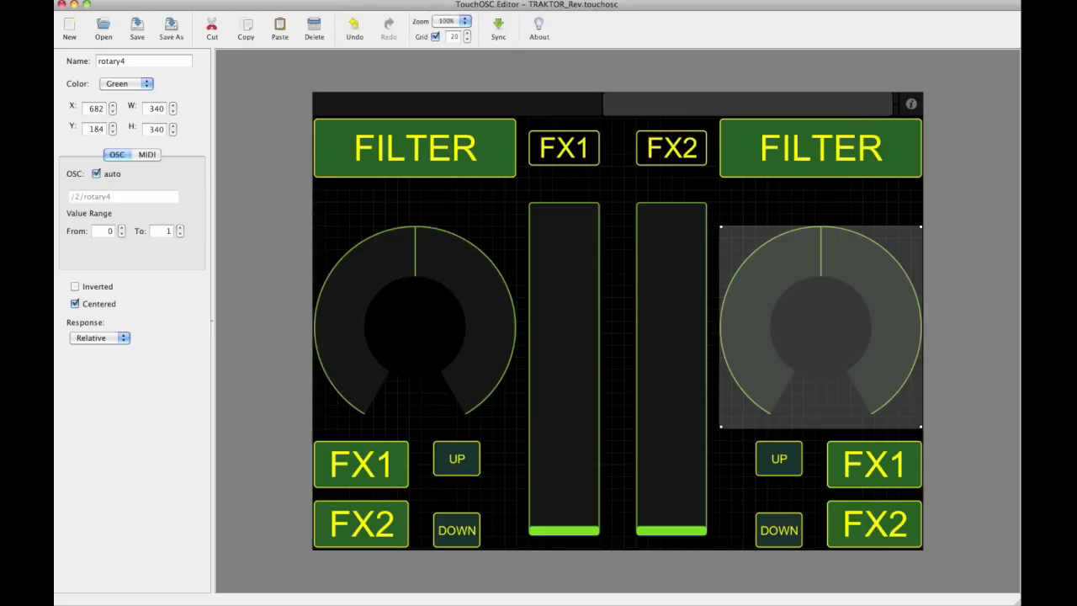
pyautogui.click(374, 465)
pyautogui.click(362, 523)
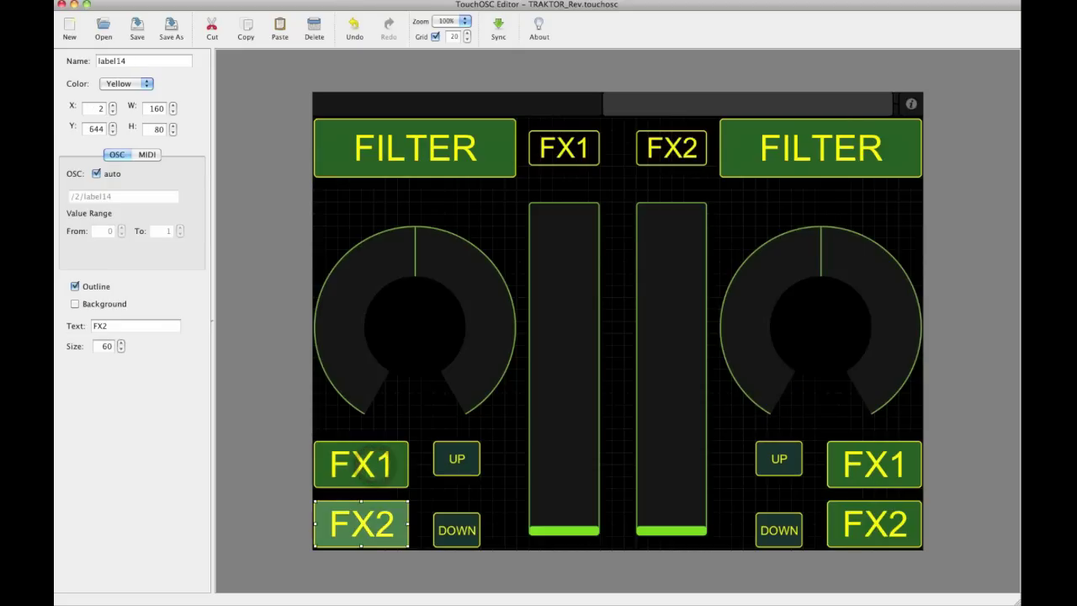
pyautogui.click(499, 497)
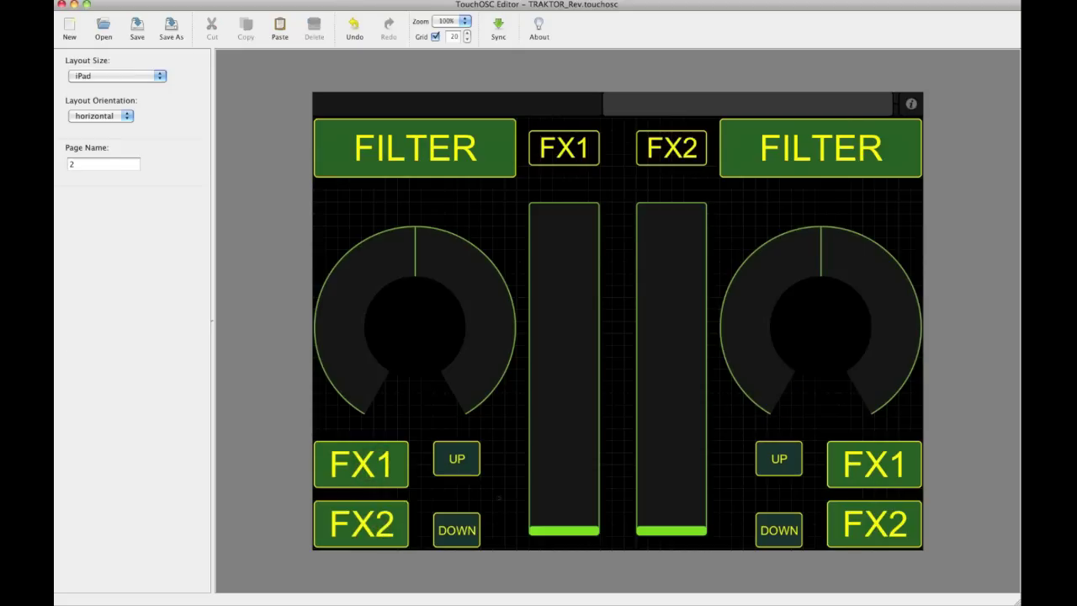
# - Inspect the FX1 and DOWN labels and both faders, then clear the selection
pyautogui.click(748, 498)
pyautogui.click(362, 463)
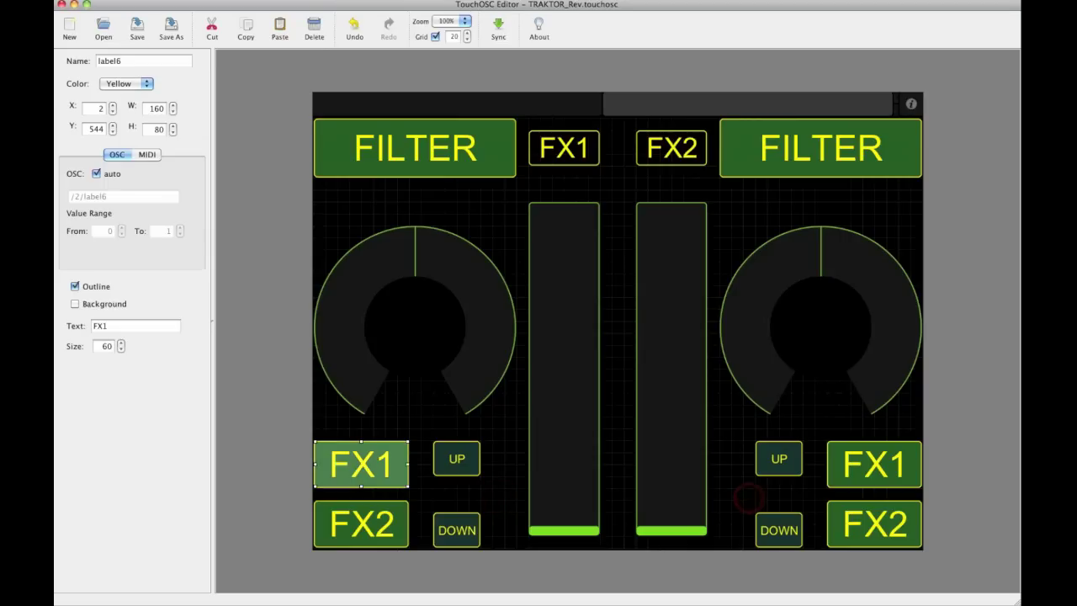
pyautogui.click(379, 555)
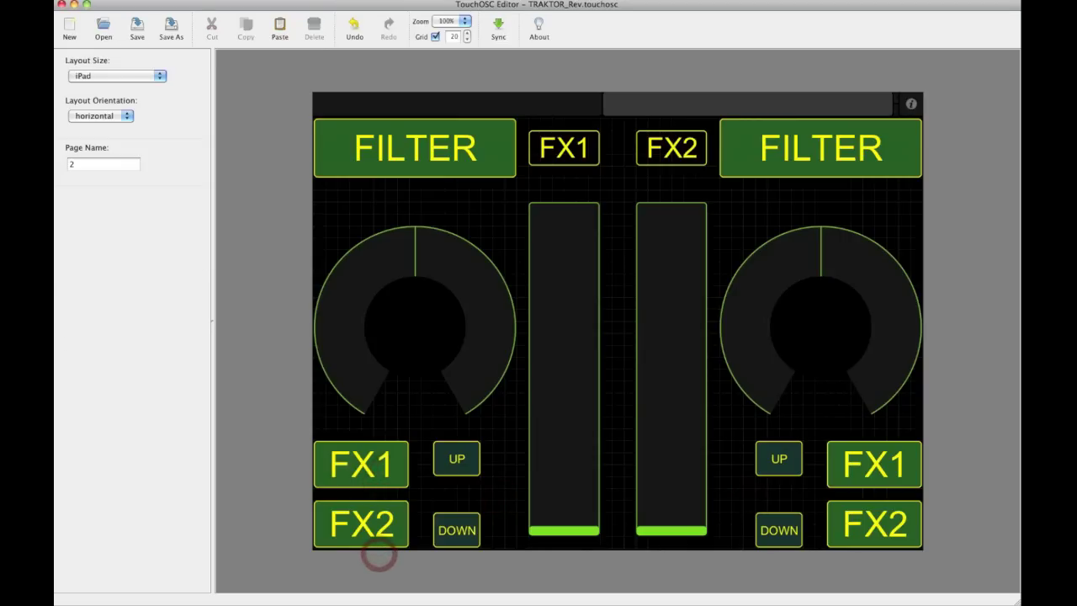
pyautogui.click(456, 528)
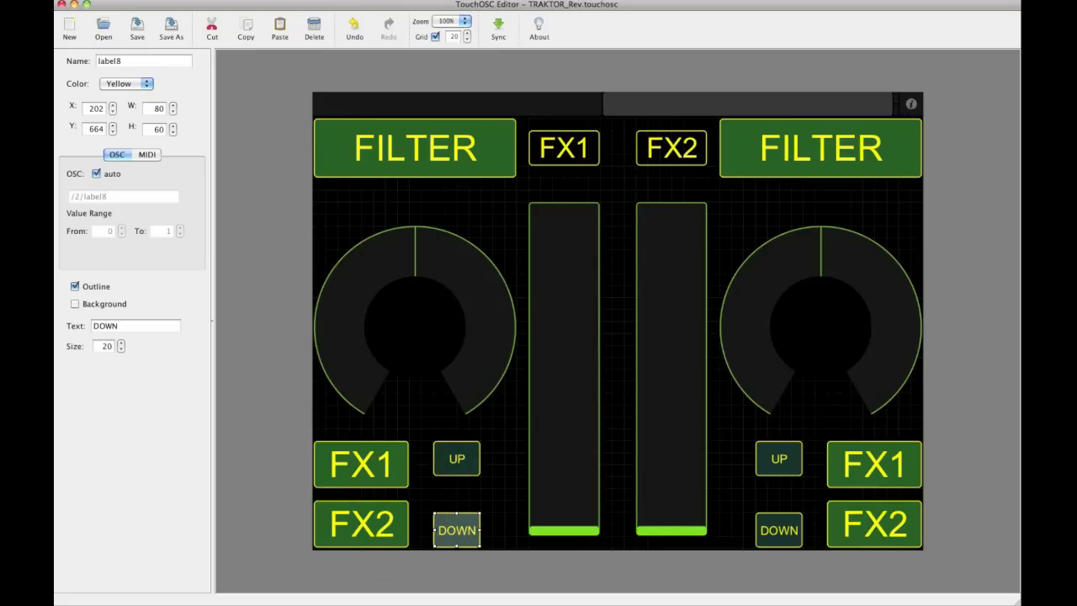
pyautogui.click(566, 375)
pyautogui.click(671, 370)
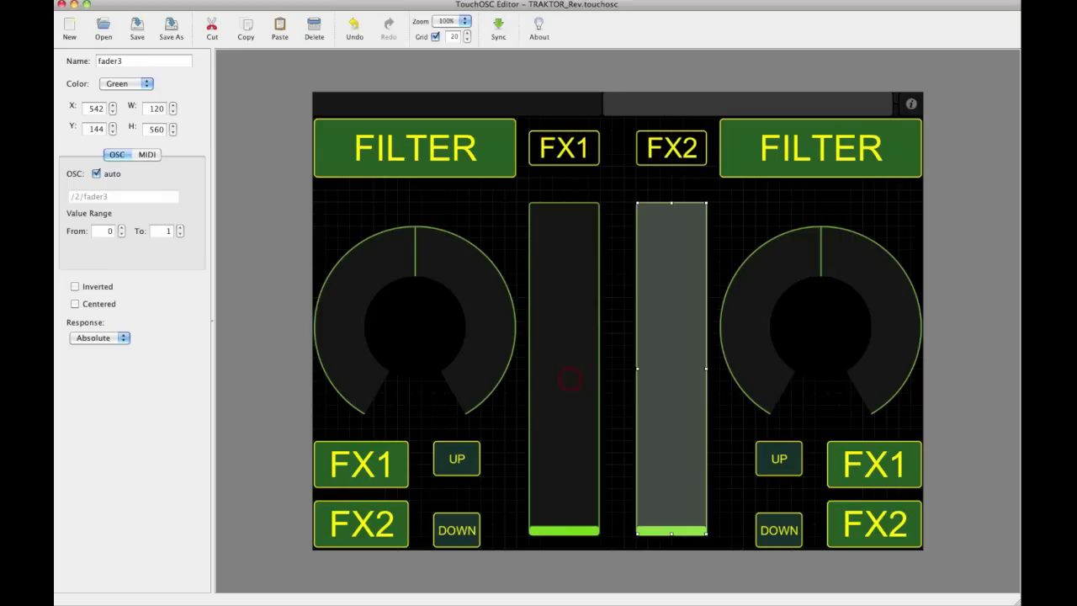
pyautogui.click(568, 377)
pyautogui.click(673, 377)
pyautogui.click(574, 375)
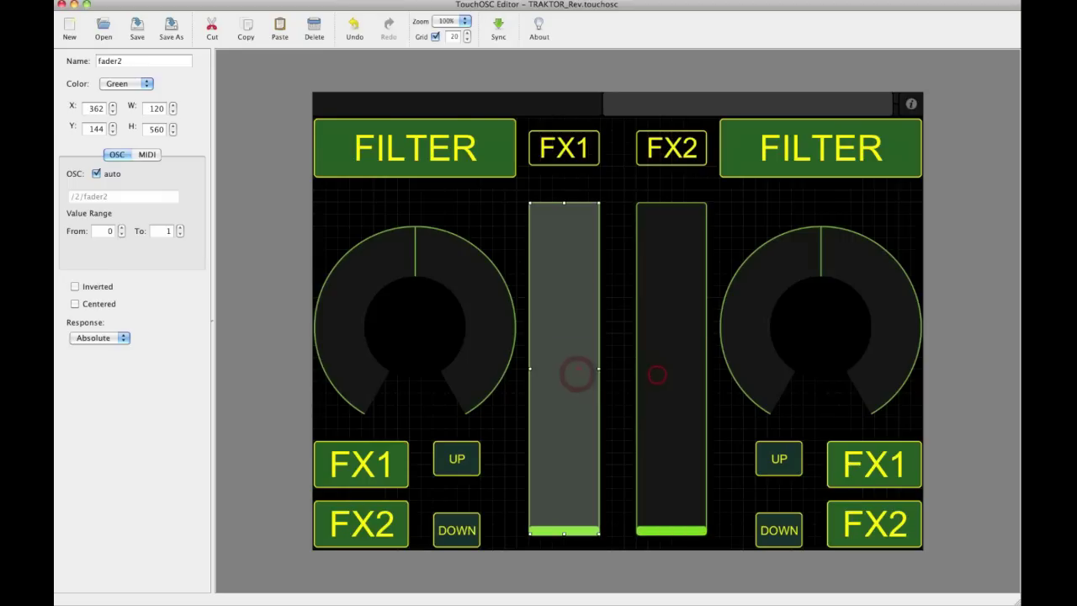
pyautogui.click(656, 373)
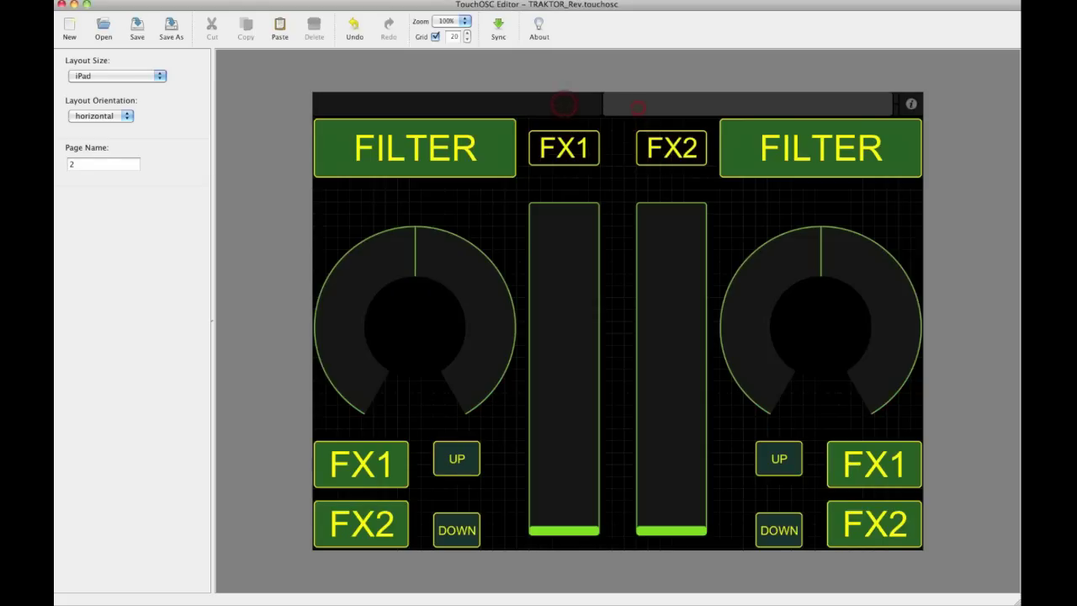
# - Sync the TRAKTOR_Rev layout to the iPad from page 1
pyautogui.click(564, 104)
pyautogui.click(638, 105)
pyautogui.click(563, 104)
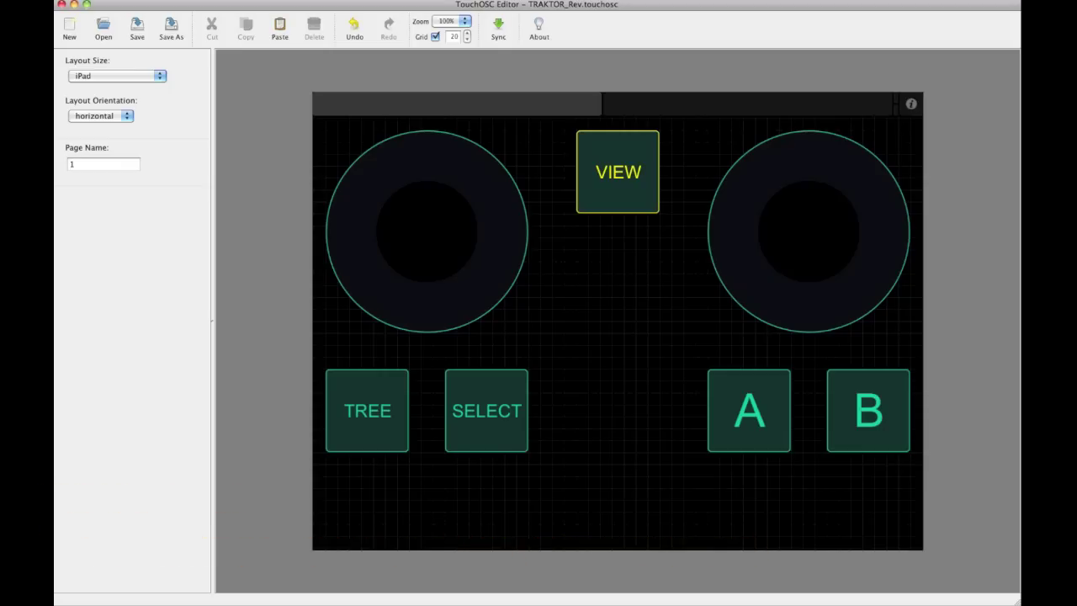
pyautogui.click(571, 32)
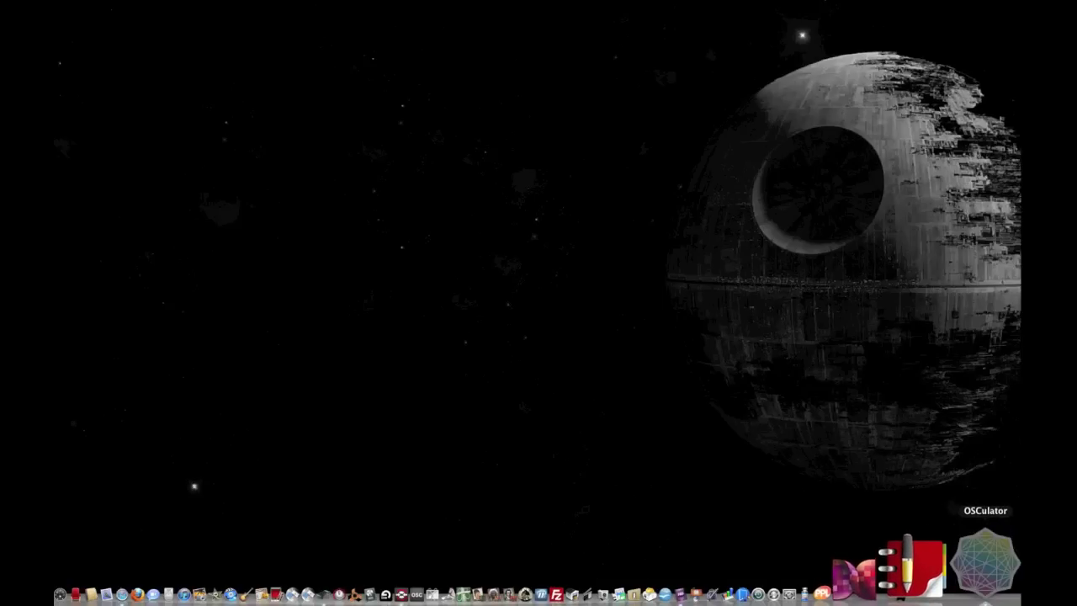
# - Bring up the Traktor_Rev document in OSCulator with its MIDI CC 0–20 mappings
pyautogui.click(984, 562)
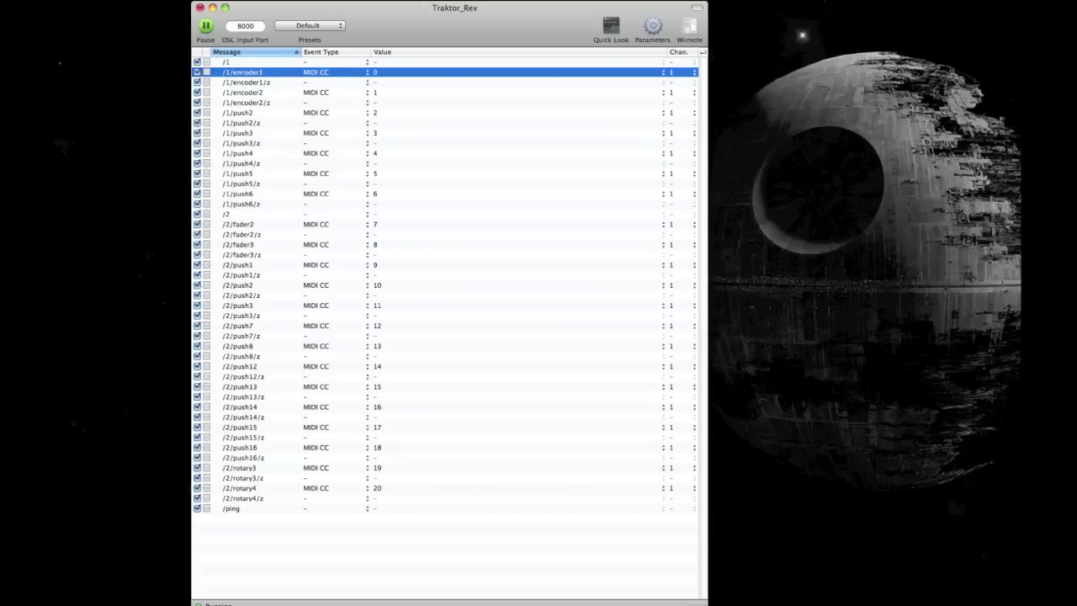
pyautogui.click(242, 75)
pyautogui.click(316, 193)
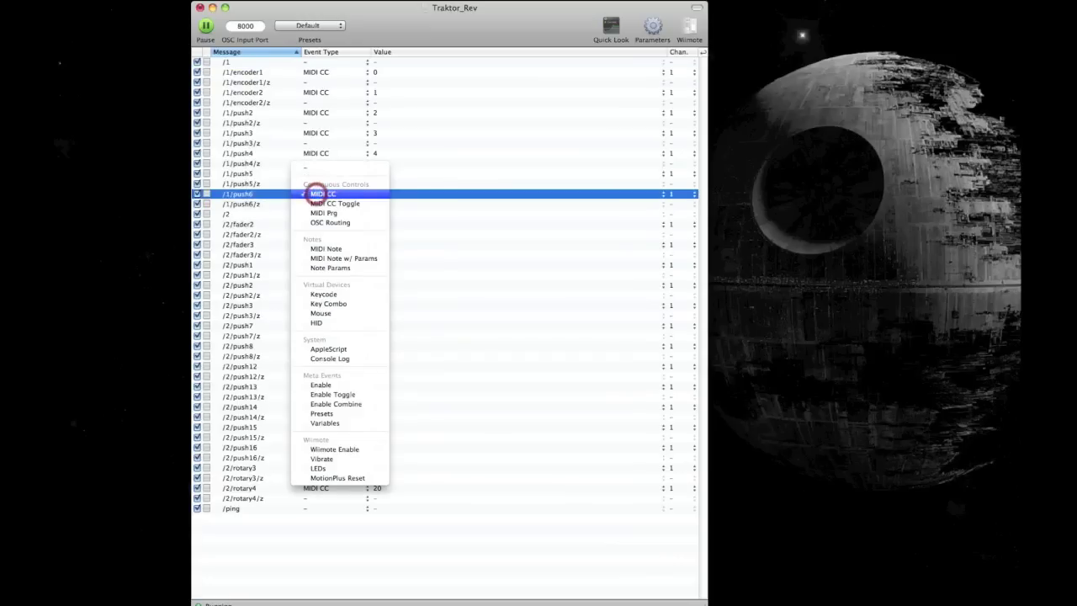
pyautogui.click(315, 194)
pyautogui.click(376, 193)
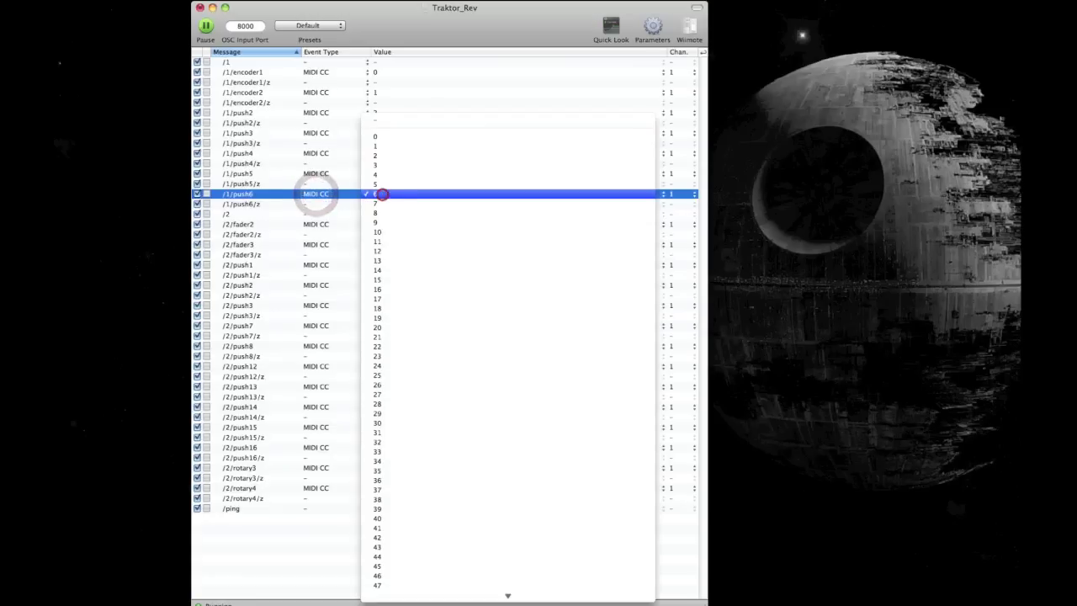
pyautogui.click(383, 194)
pyautogui.click(380, 194)
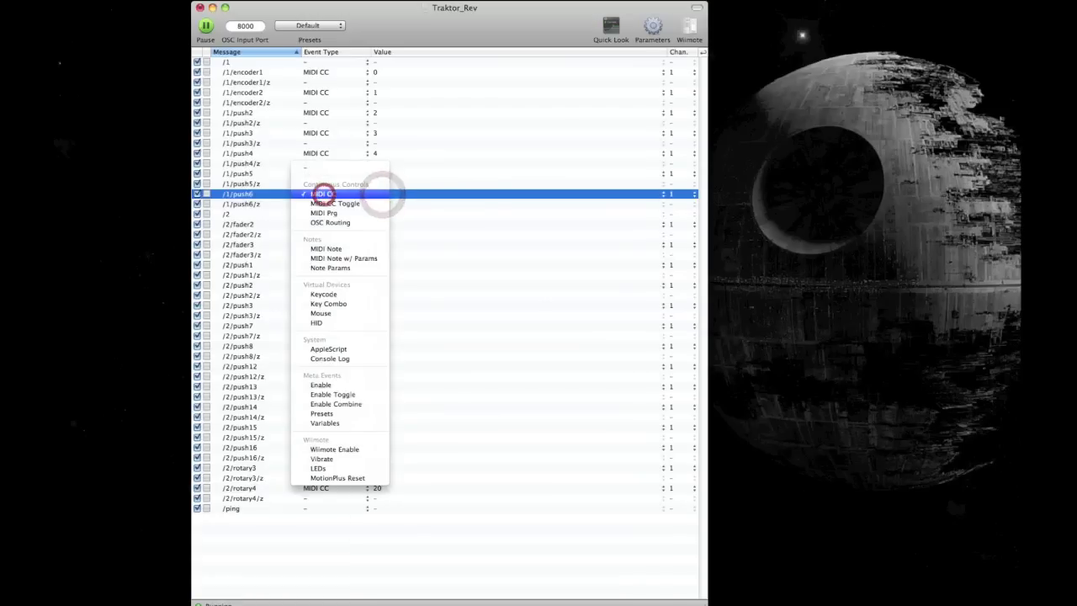
pyautogui.click(324, 194)
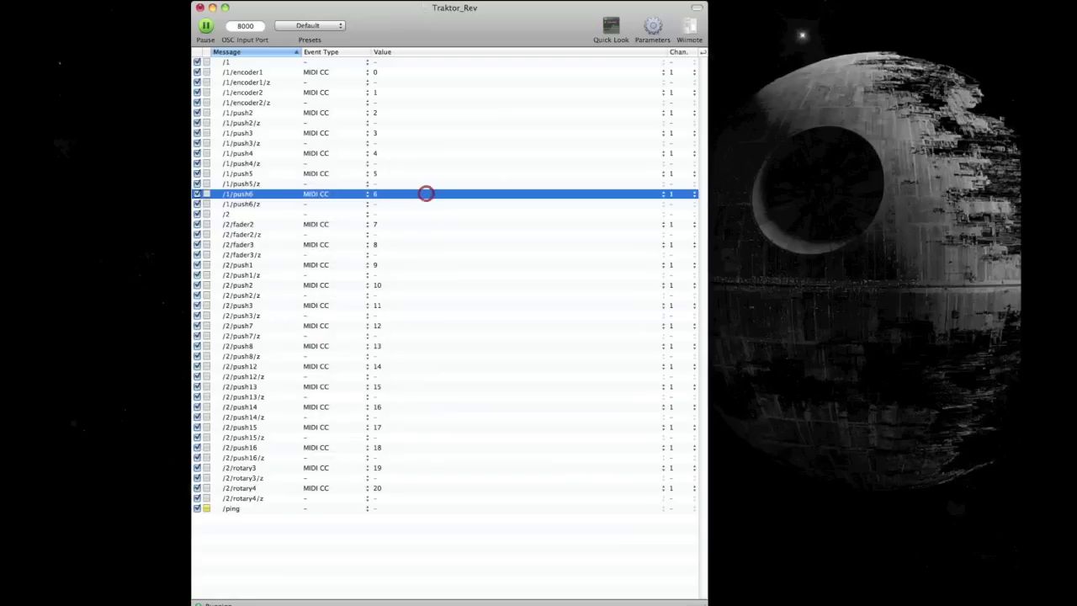